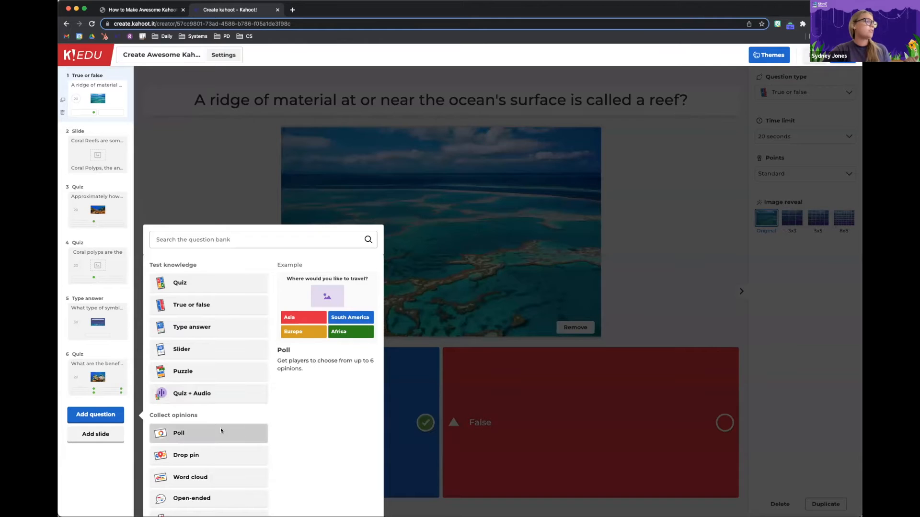
Add a poll question after the true-or-false question and title it "How are you feeling?"
left_click(223, 432)
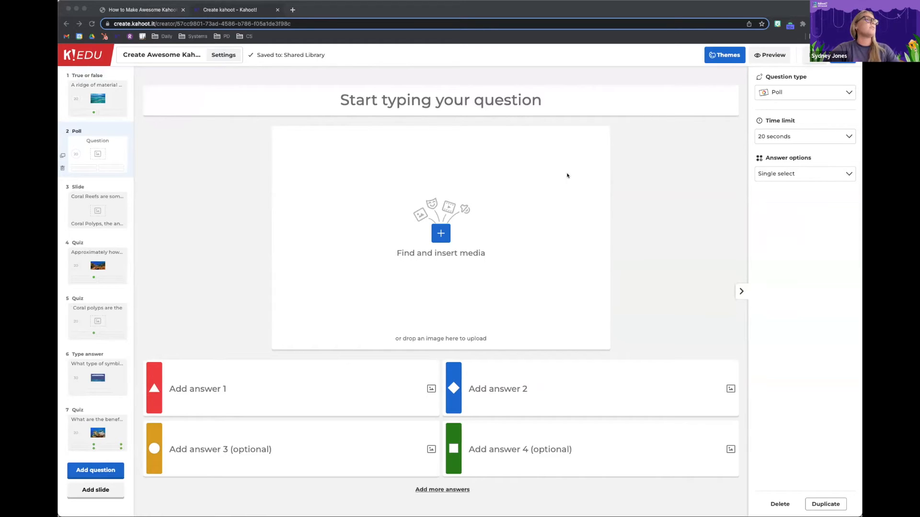
left_click(415, 103)
left_click(432, 100)
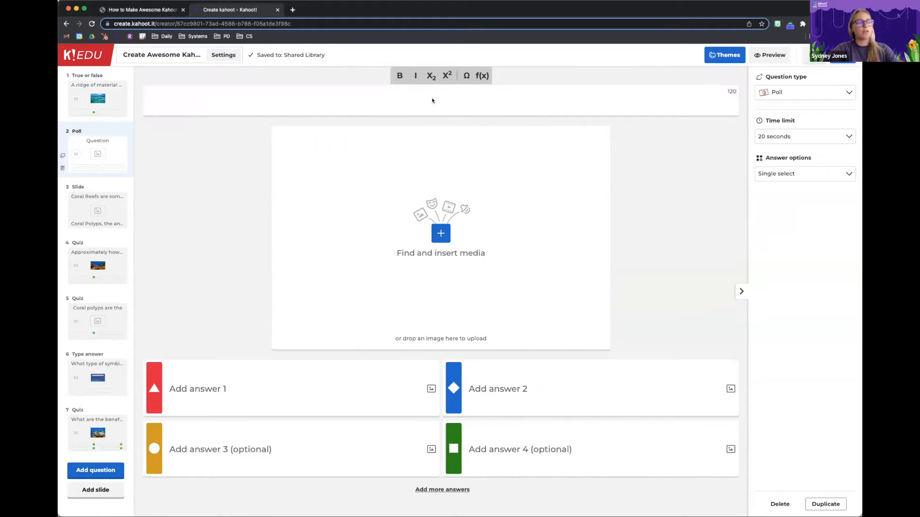
type("How are you feeling?")
left_click(633, 186)
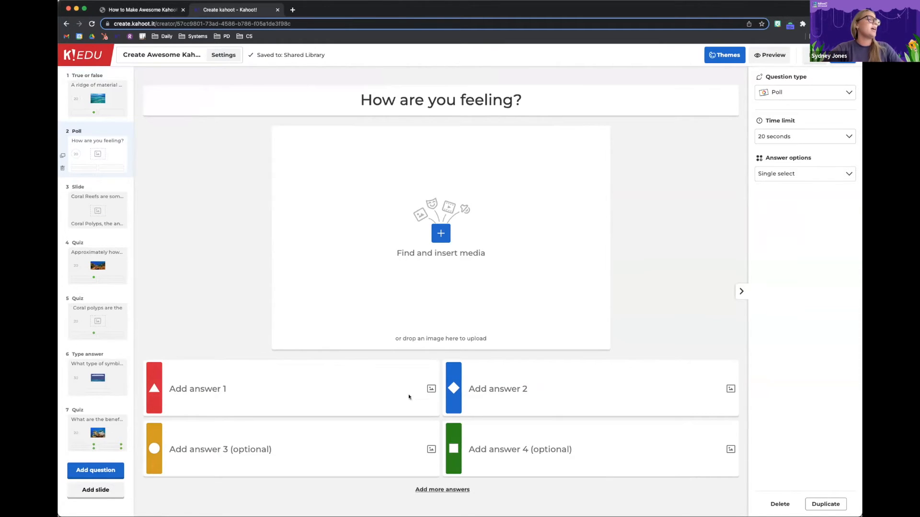
Search the GIFs for "happy" and use the Baby Yoda GIF as the poll's first answer
left_click(430, 388)
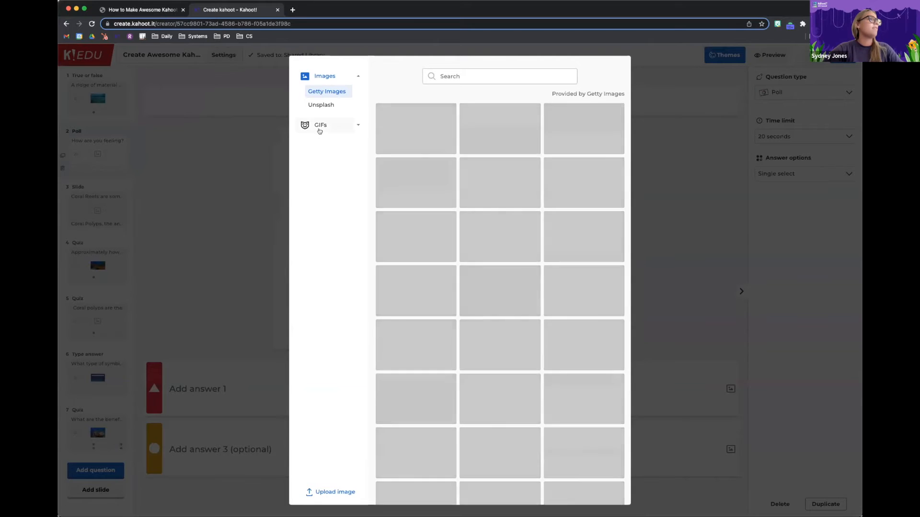
left_click(318, 132)
type("happy")
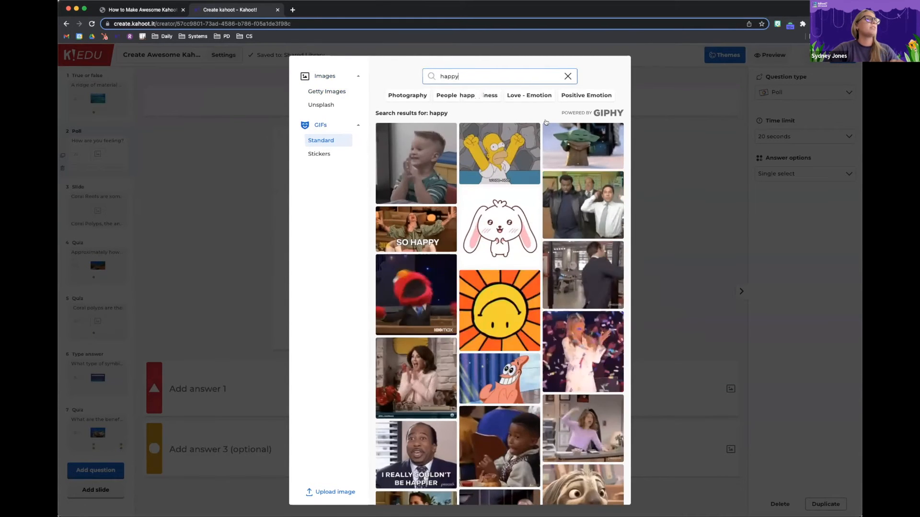
left_click(567, 219)
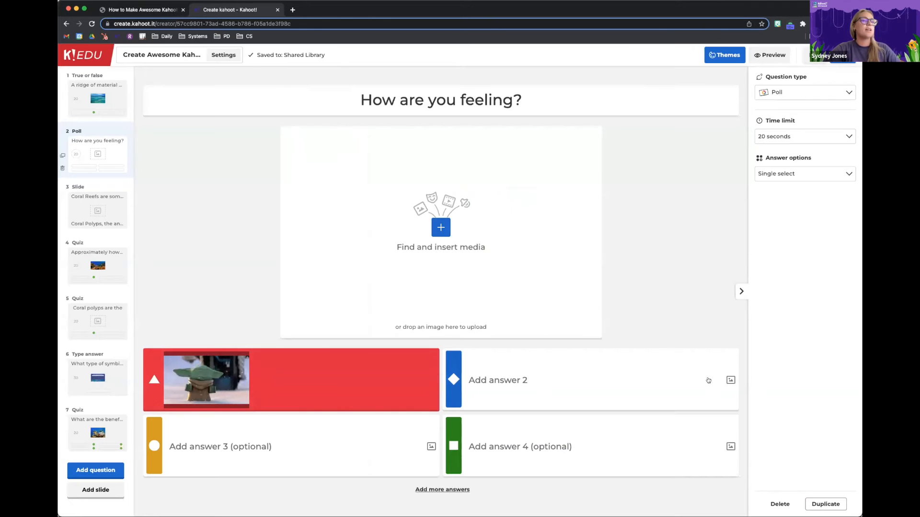
Search the GIFs for "anxious" and use the Kermit GIF as the poll's second answer
left_click(730, 380)
left_click(505, 79)
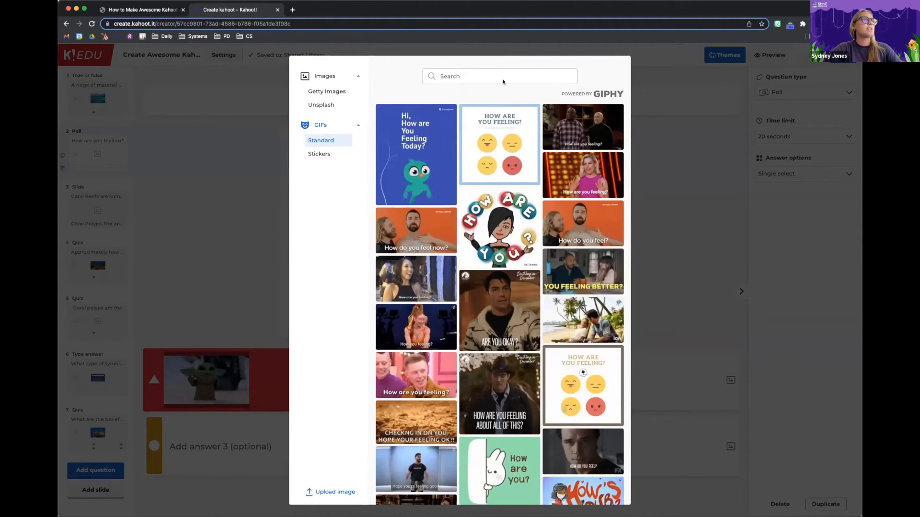
type("anxious")
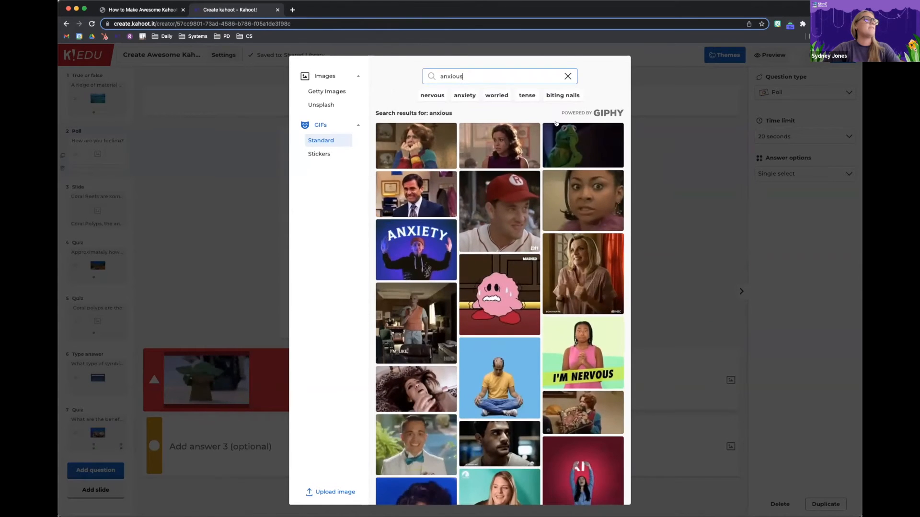
left_click(582, 141)
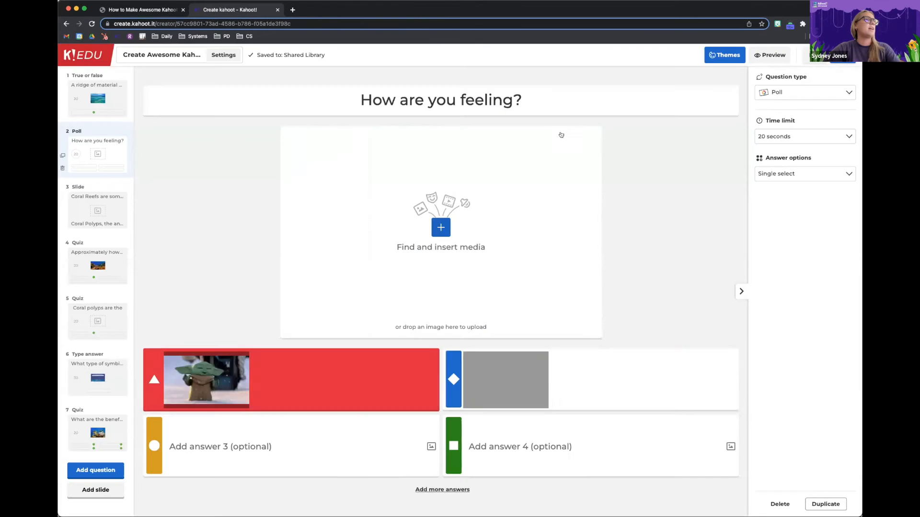
Search the GIFs for "excited" and use the SpongeBob GIF as the poll's third answer
left_click(431, 446)
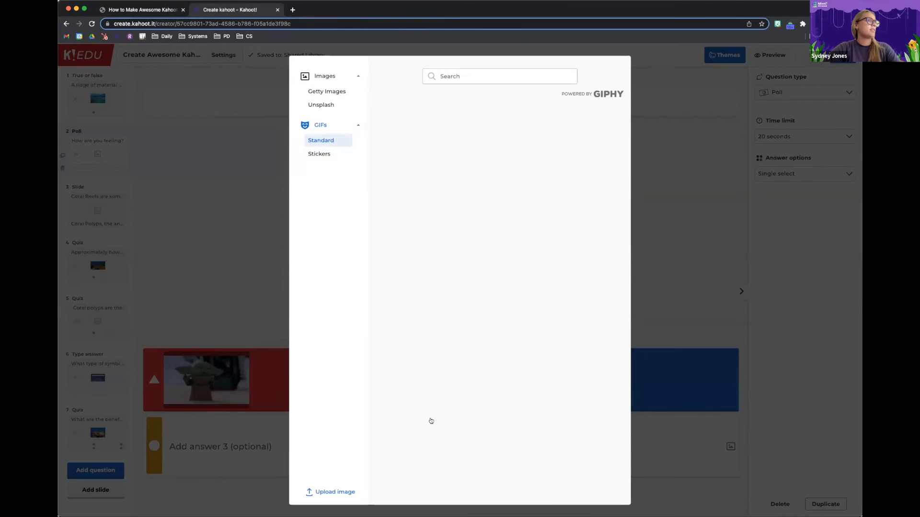
type("excited")
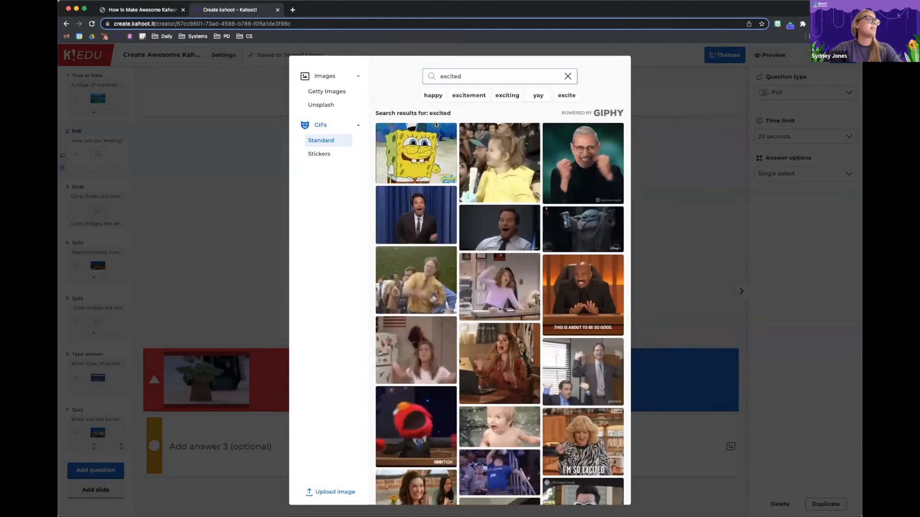
left_click(416, 146)
Use the sleepy animal GIF from a "tired" search as the poll's fourth answer and set the answer options to Multi-select
left_click(522, 446)
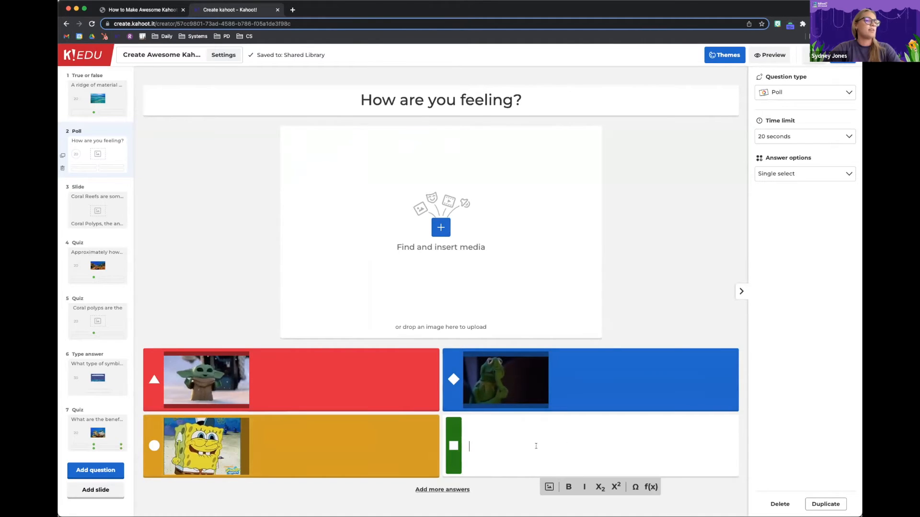
left_click(549, 487)
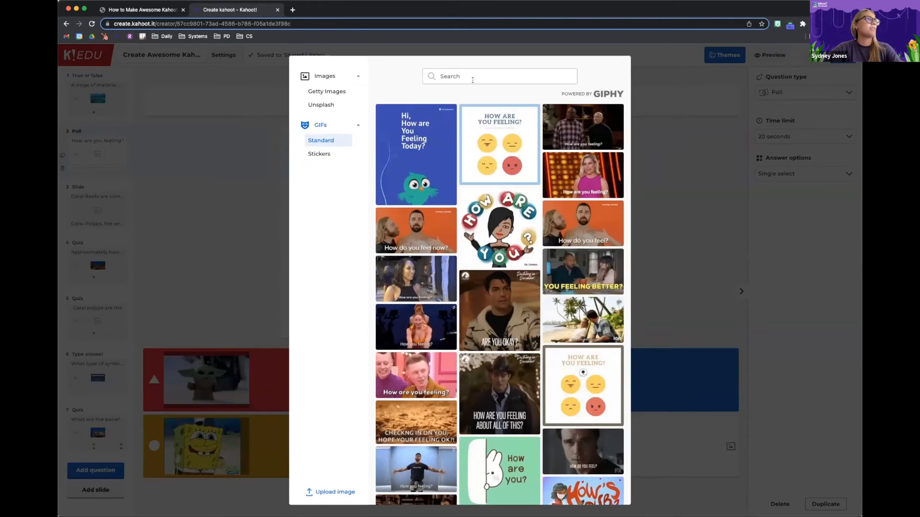
type("tired")
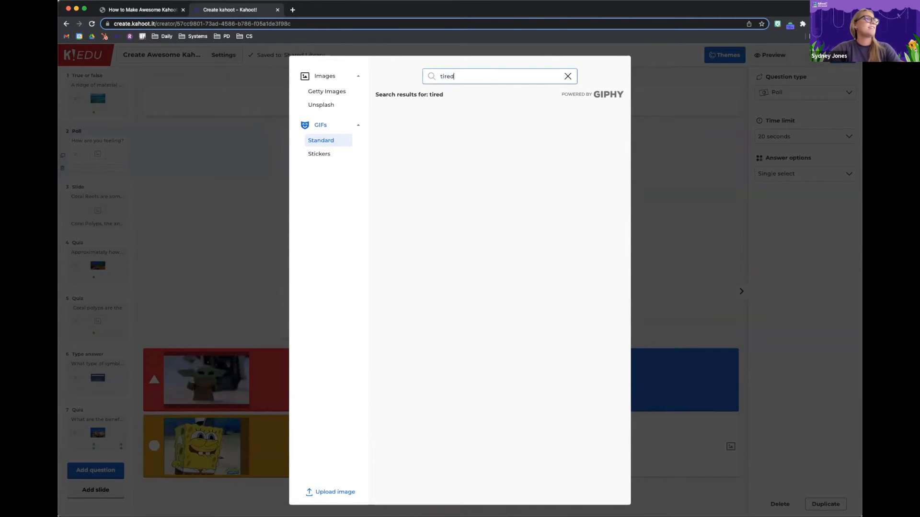
left_click(416, 163)
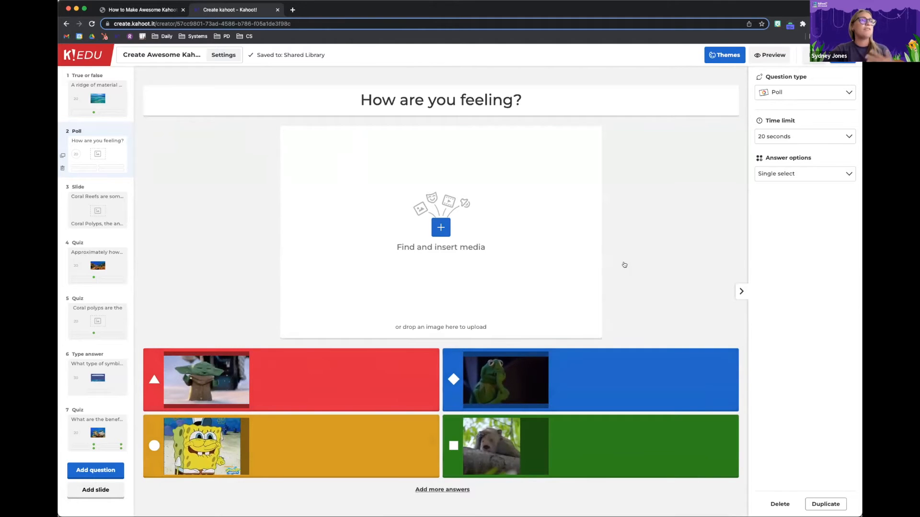
left_click(781, 176)
left_click(786, 226)
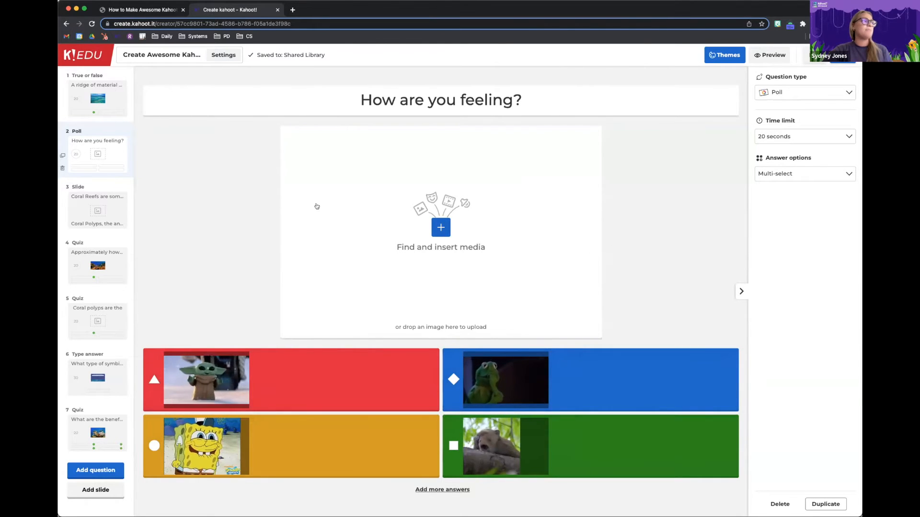
Add a word cloud question after the poll, titled "What comes to mind when you hear "Coral Reef Ecosystems"?"
left_click(103, 472)
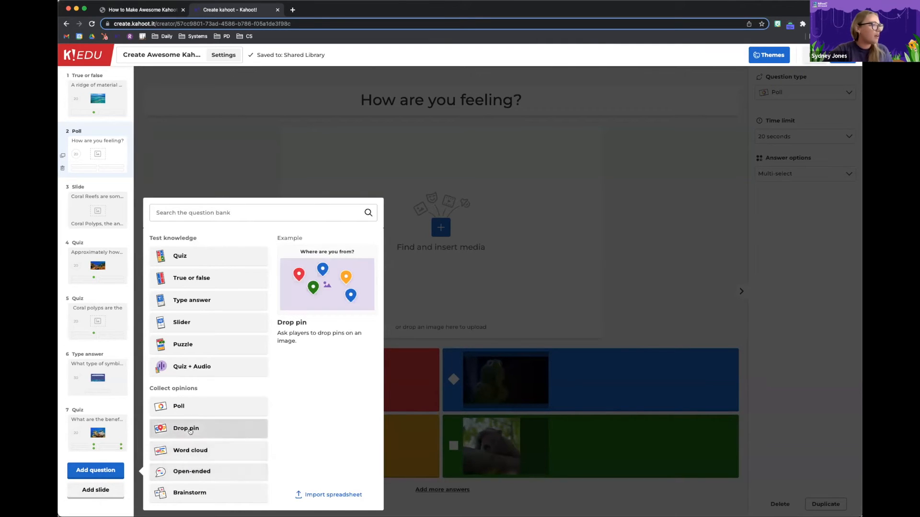
left_click(194, 450)
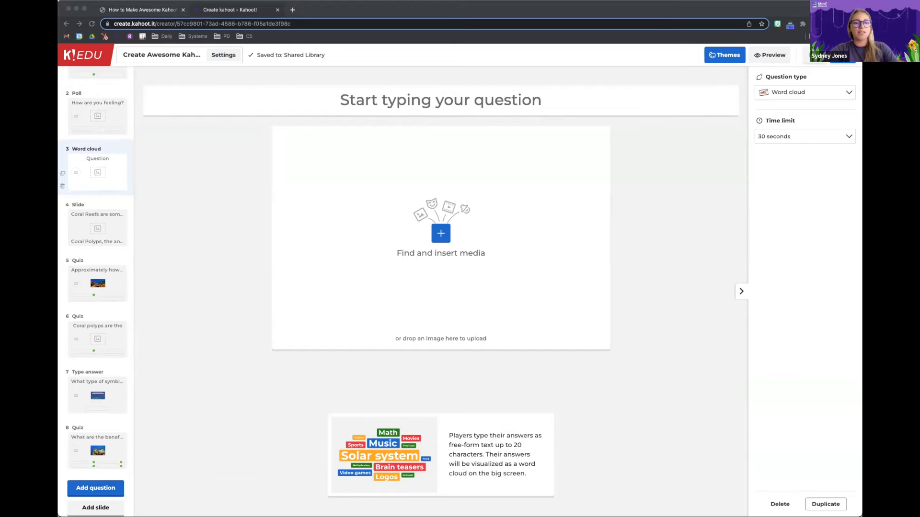
left_click(456, 99)
left_click(453, 98)
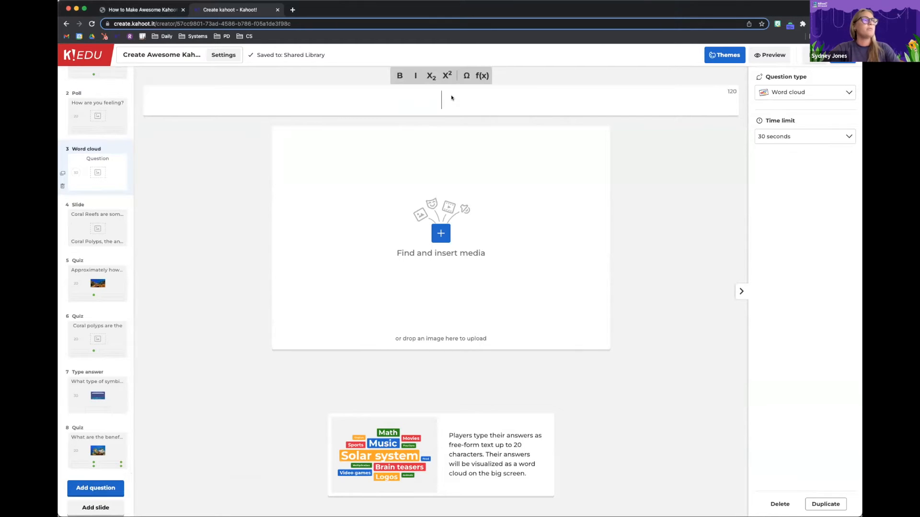
type("What comes to mind when you hear \"Coral Reef Ecosystems\"?")
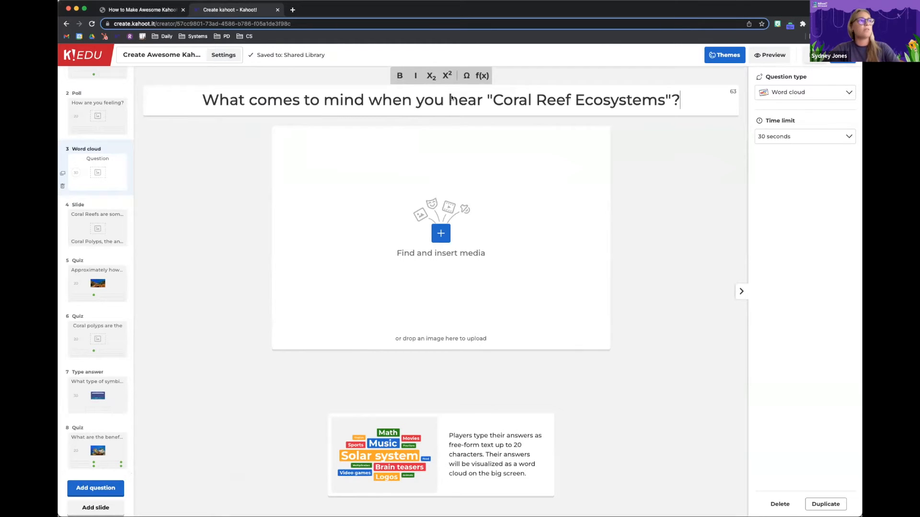
left_click(660, 168)
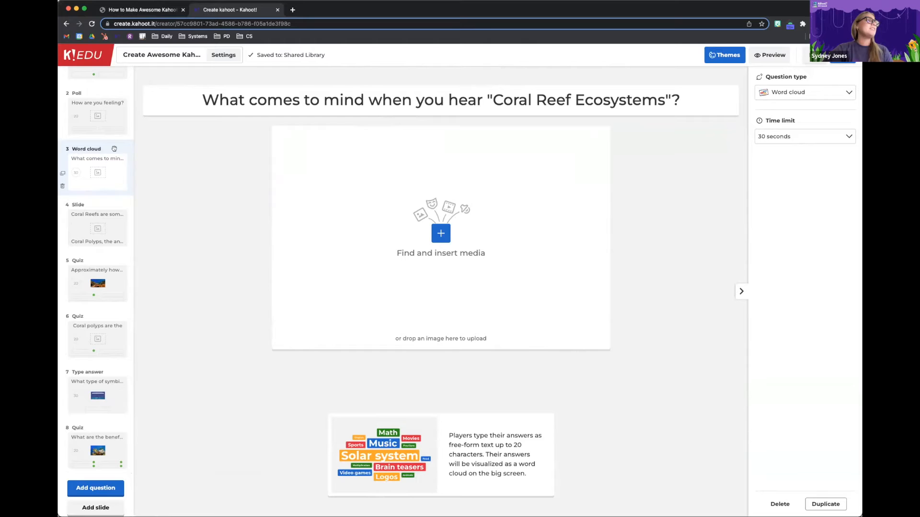
Reorder the questions so the poll is first and the word cloud second, ahead of the true-or-false question
scroll(113, 149, "up", 2)
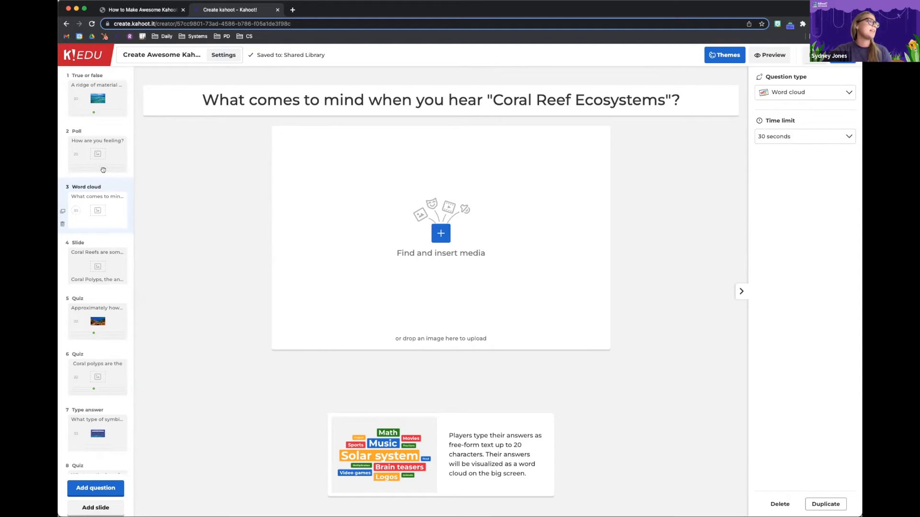
left_click(102, 148)
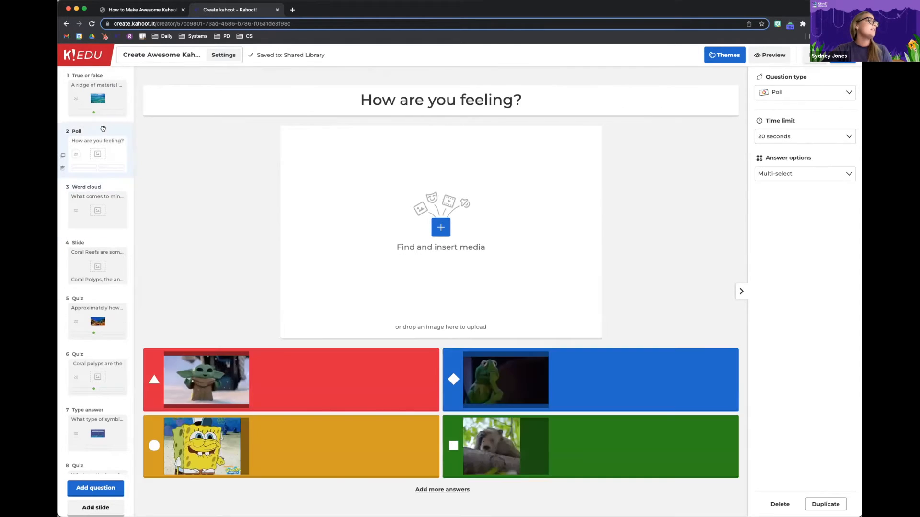
left_click_drag(101, 147, 102, 86)
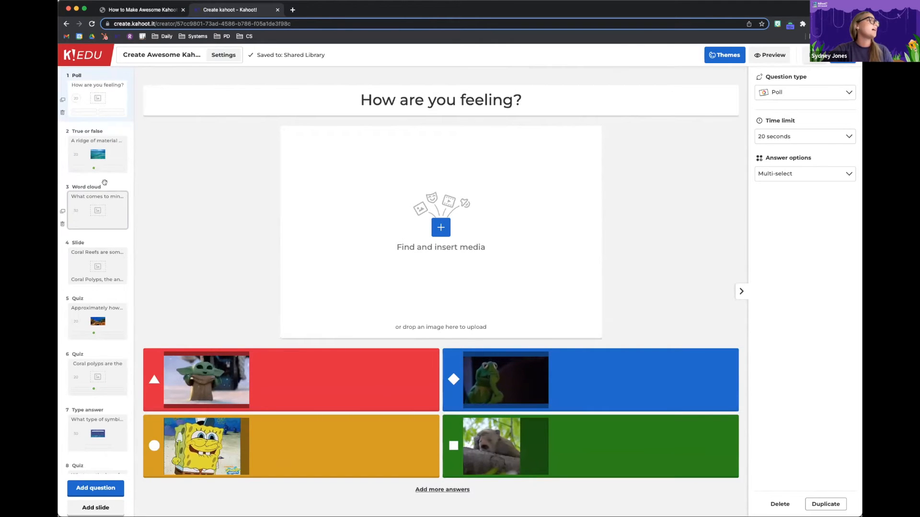
left_click_drag(106, 166, 100, 138)
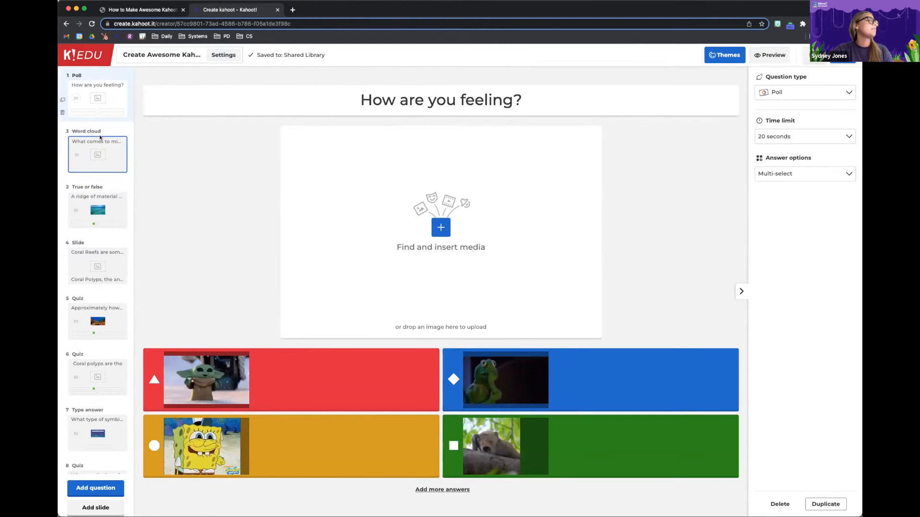
Search the GIFs for "coral" and insert the green fish GIF as the word cloud question's media
left_click(101, 139)
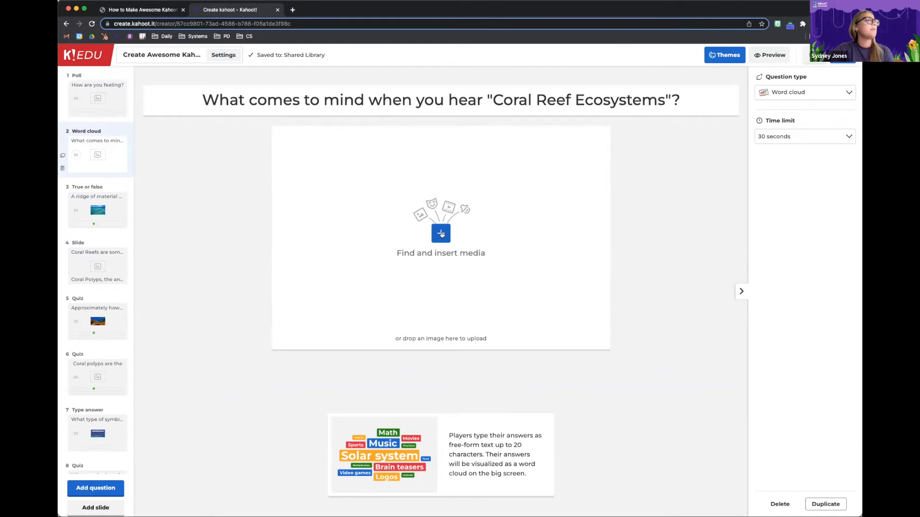
left_click(441, 234)
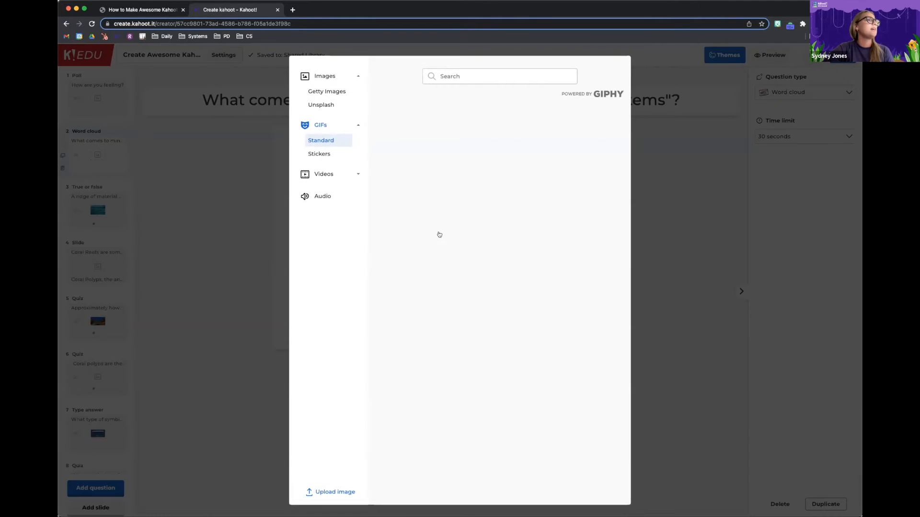
left_click(462, 76)
type("coral reefs")
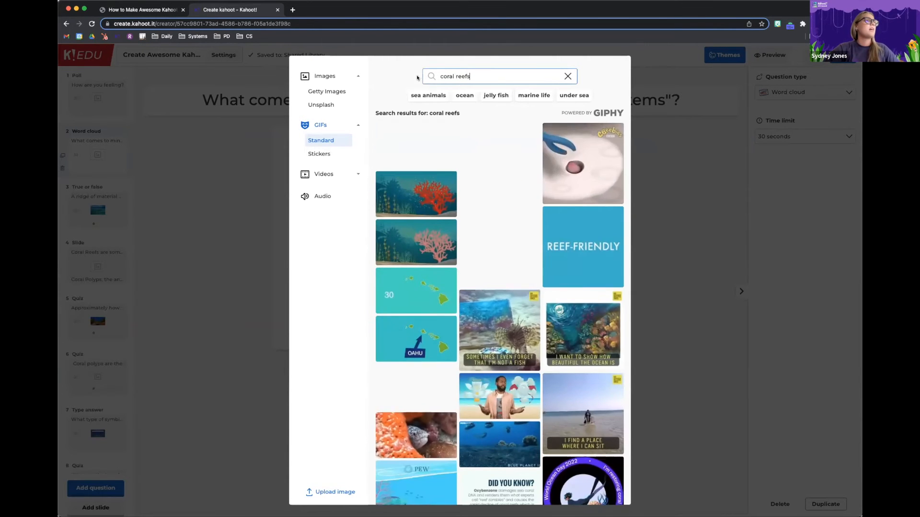
mouse_move(455, 77)
left_mouse_down()
mouse_move(438, 77)
mouse_move(471, 75)
left_mouse_up()
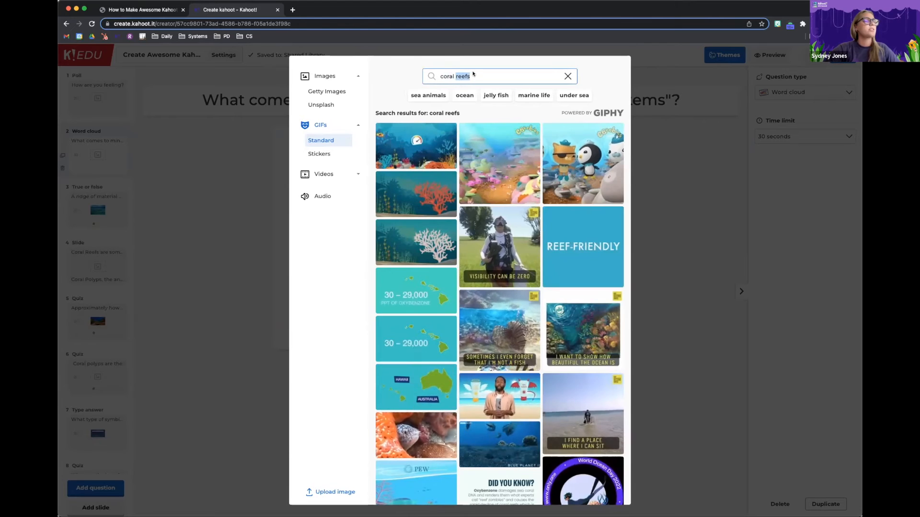
key("BackSpace")
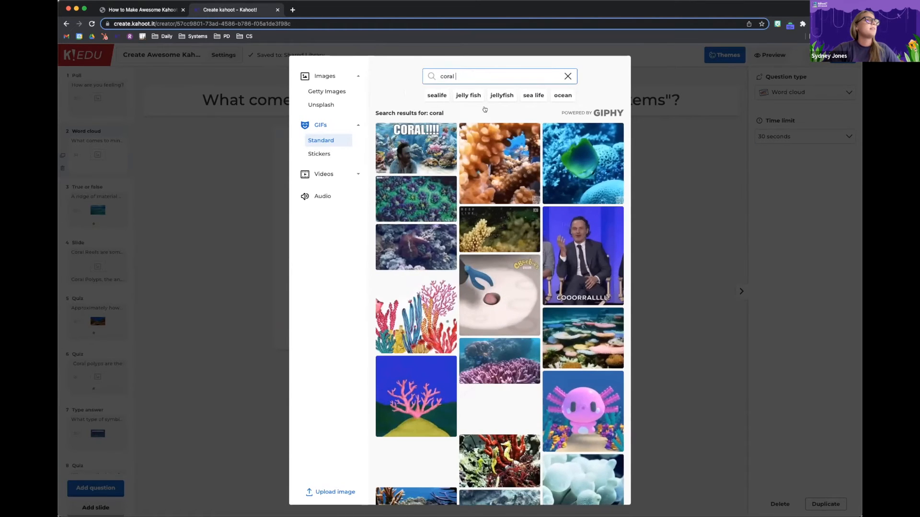
left_click(583, 164)
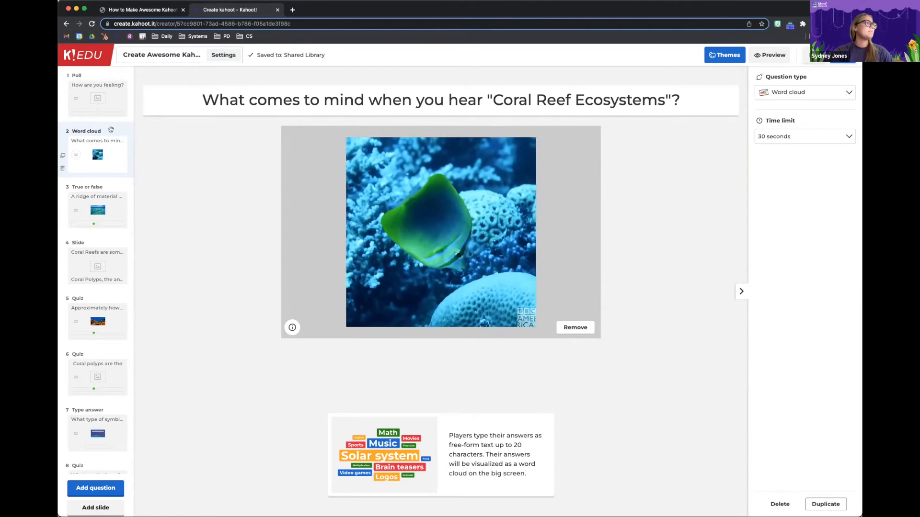
Remove the word "reef" from the true-or-false question so it ends with "is called a?"
left_click(109, 208)
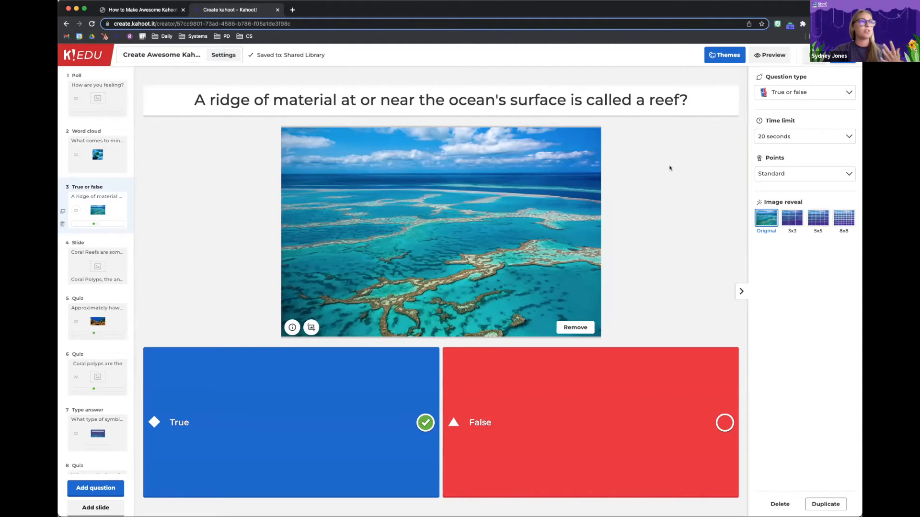
left_click(676, 105)
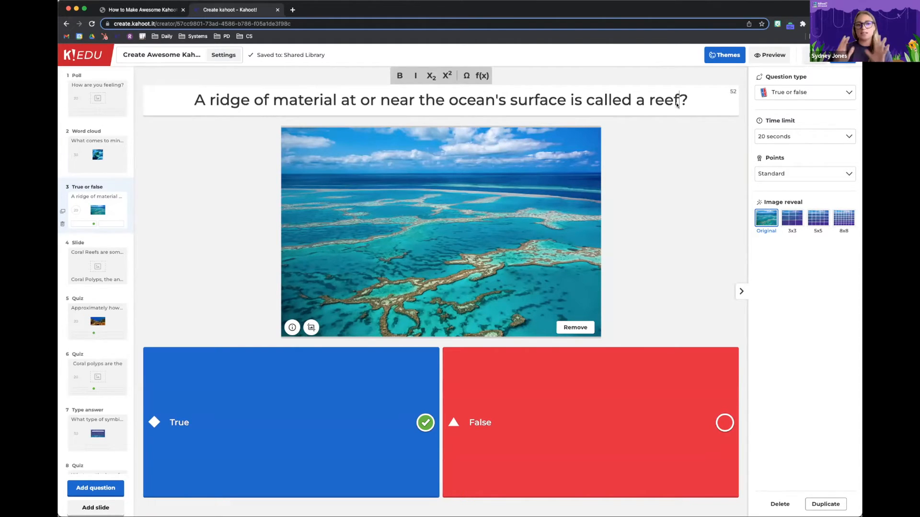
key("BackSpace")
key("BackSpace")
key("BackSpace")
key("BackSpace")
key("BackSpace")
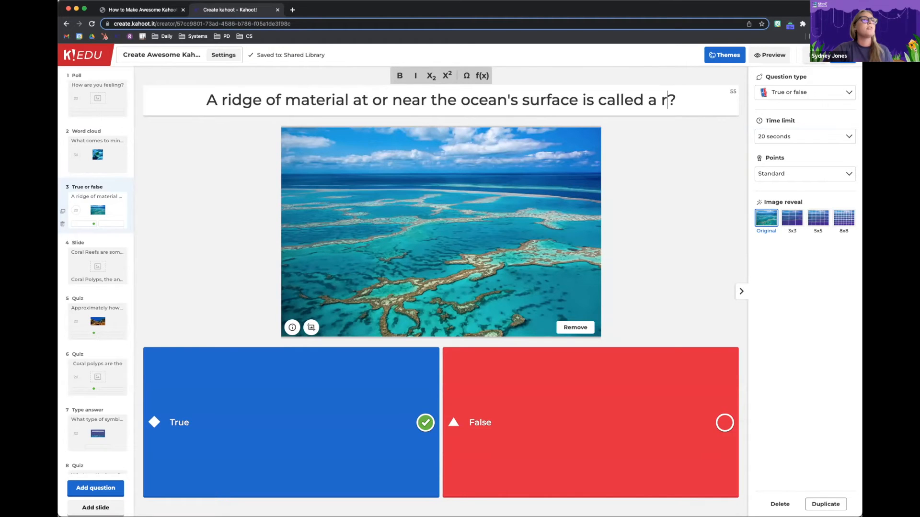
left_click(681, 134)
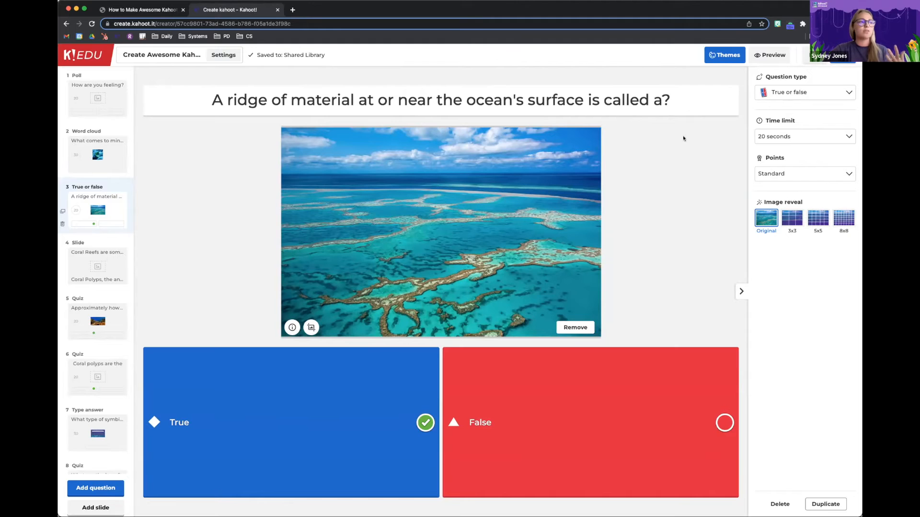
Change the true-or-false question about the ocean ridge to a Puzzle with the answers R, E, E, F in that order
left_click(801, 92)
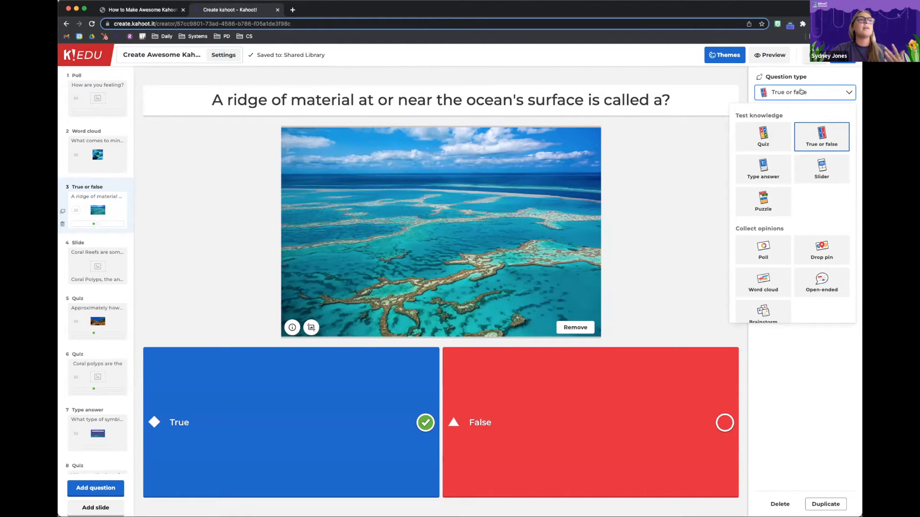
left_click(781, 197)
left_click(467, 175)
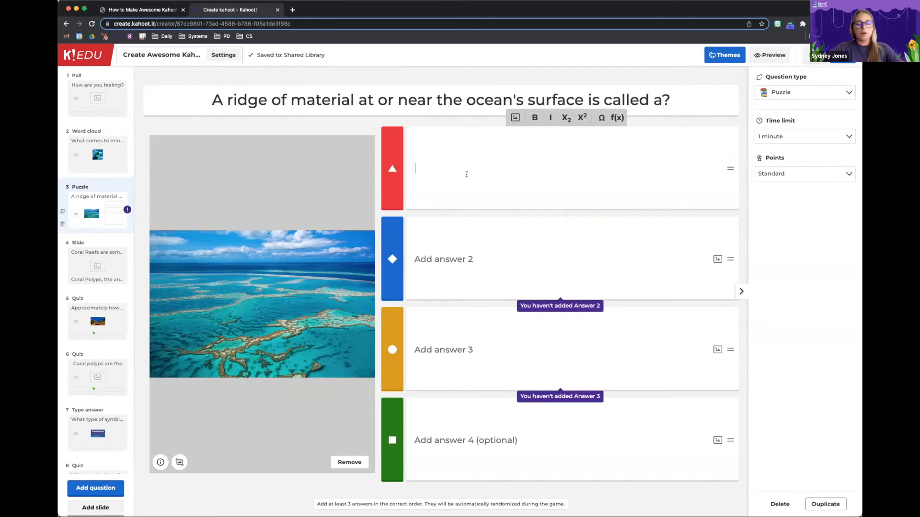
type("R")
left_click(474, 240)
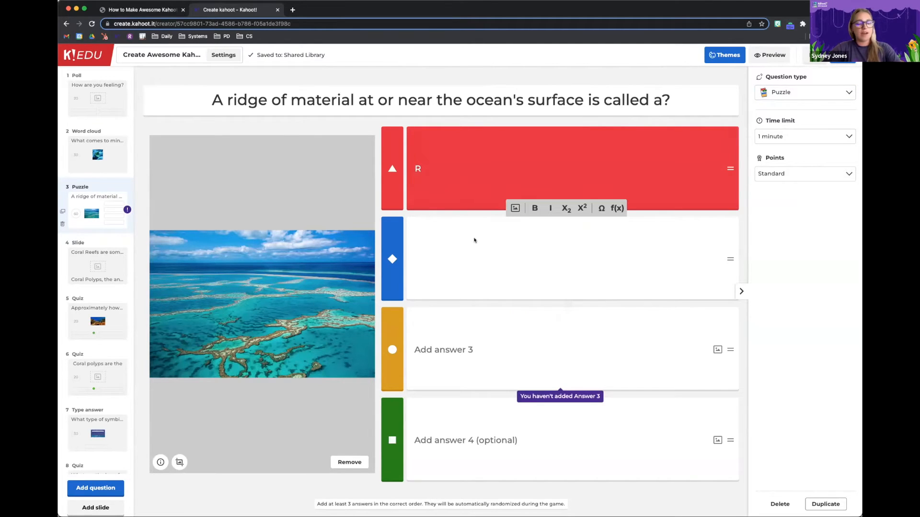
type("E")
left_click(474, 336)
type("E")
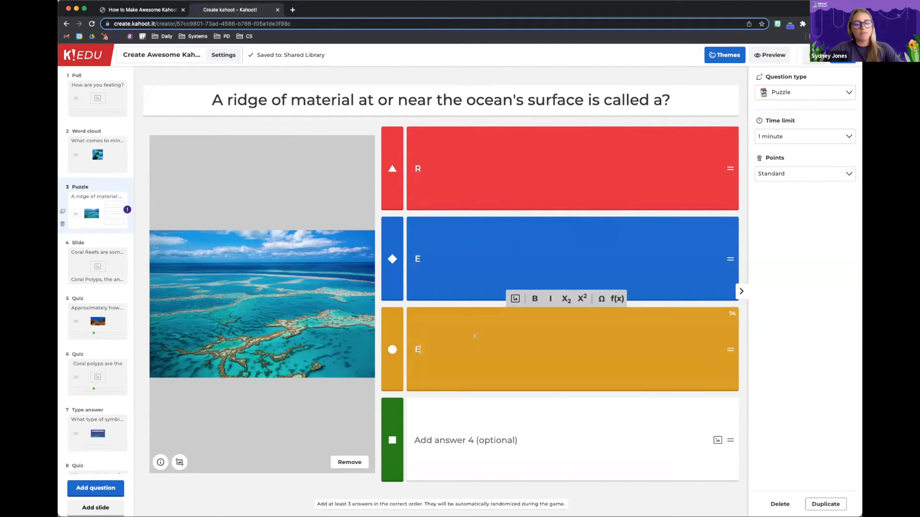
left_click(470, 428)
type("F")
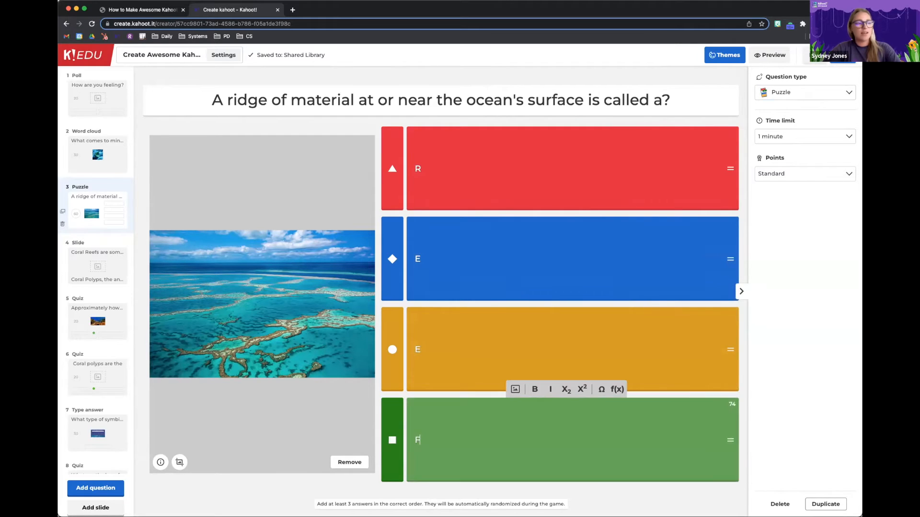
left_click(573, 121)
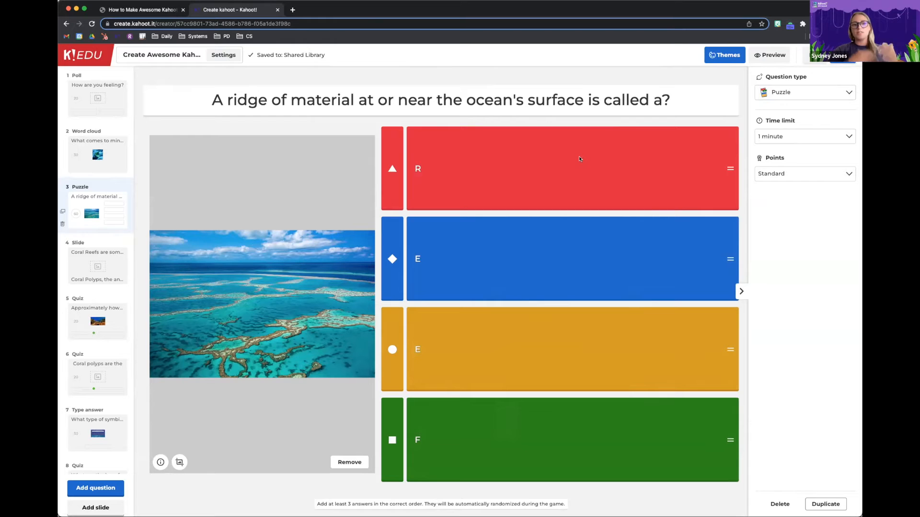
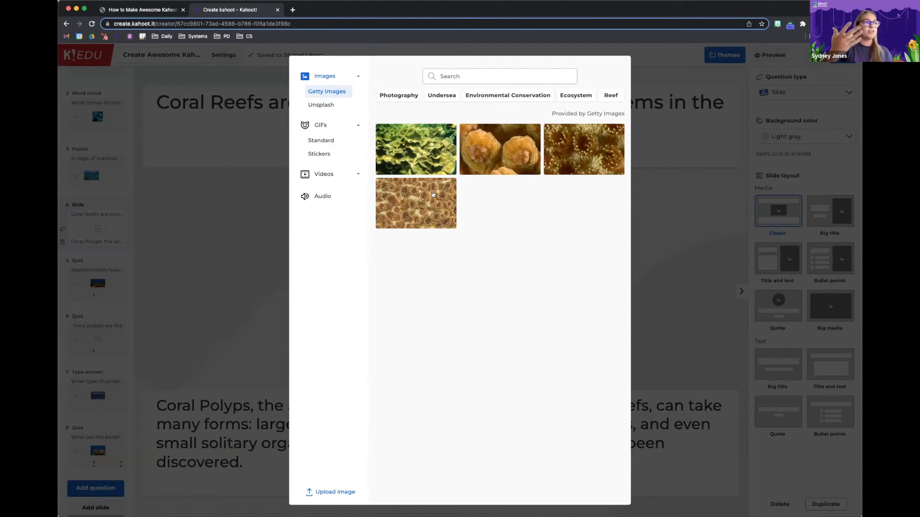
Insert the Getty image of densely packed brown coral polyps, the fourth result, into the Coral Reefs slide
left_click(433, 194)
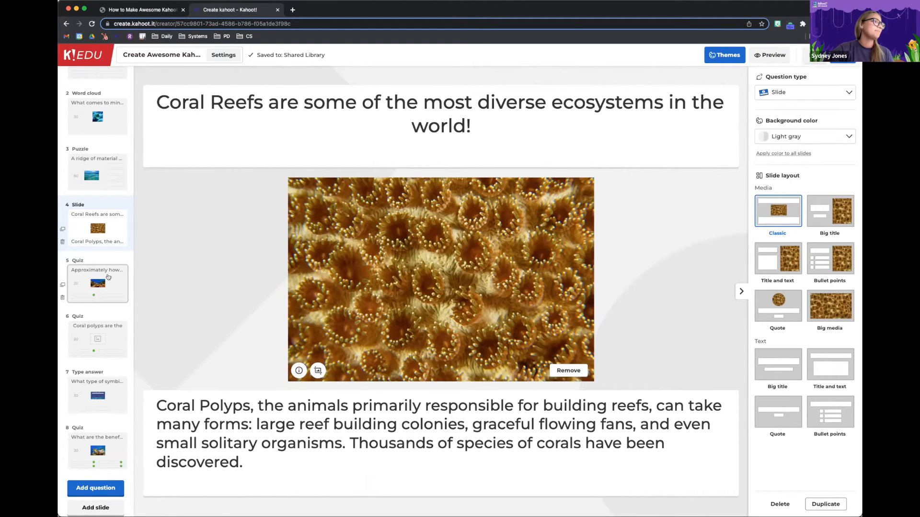
Open the quiz question on the number of coral species, show its additional answer options and remove them again
left_click(108, 278)
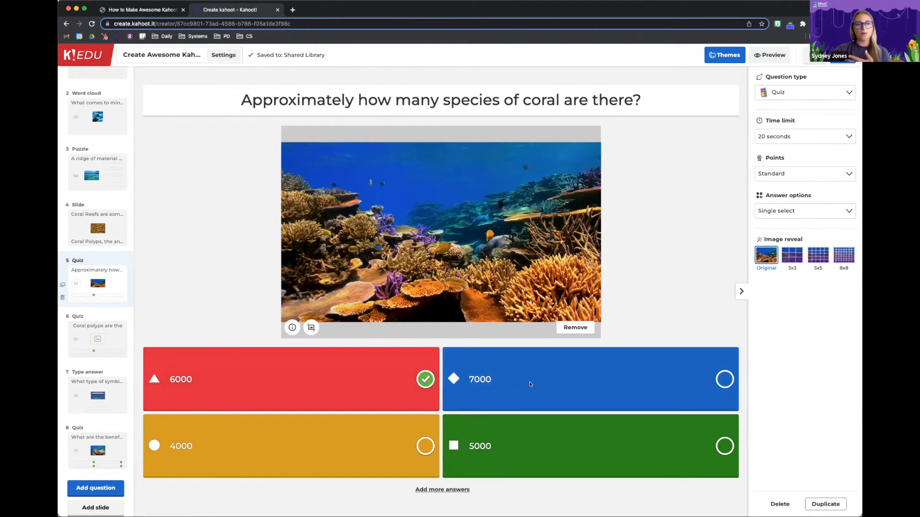
left_click(459, 489)
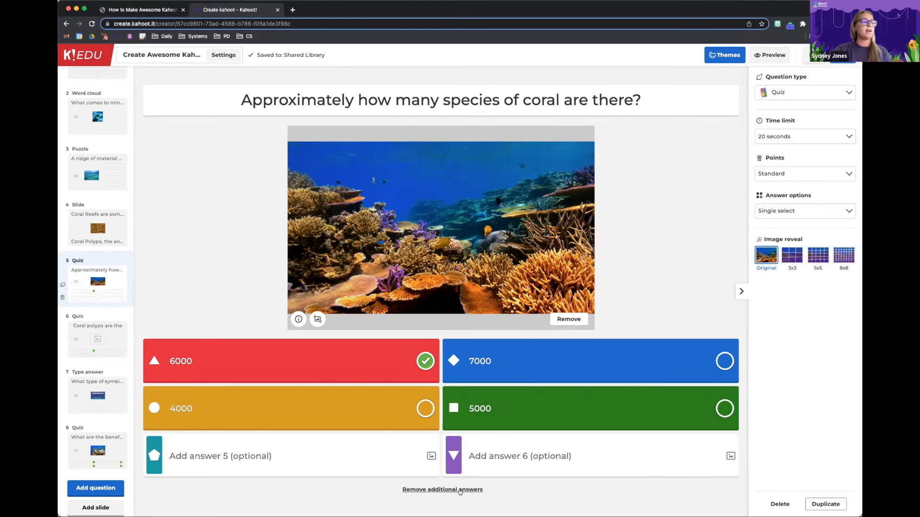
left_click(459, 490)
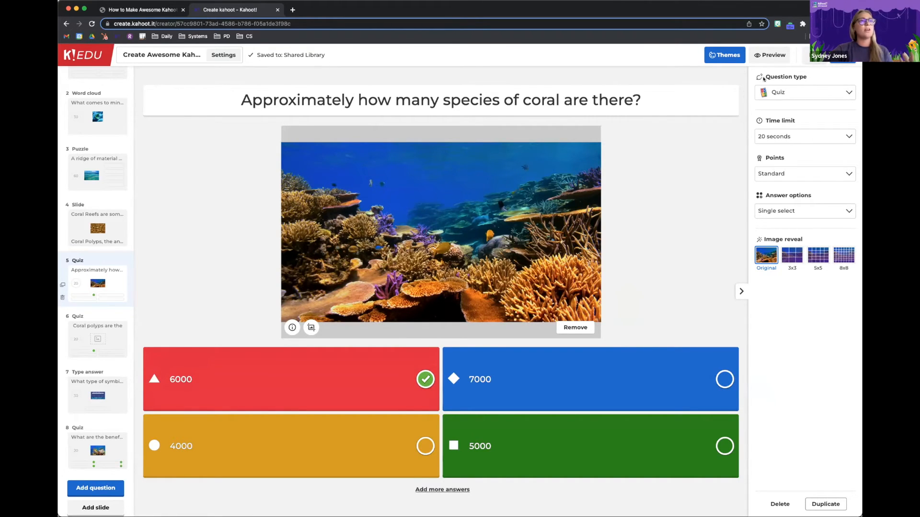
Change the coral species question to a Slider and give its correct answer the unit "species"
left_click(799, 93)
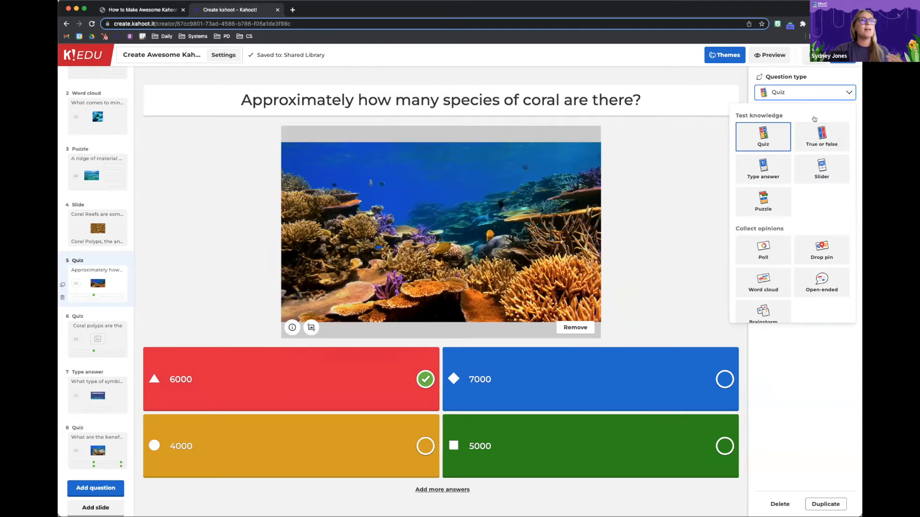
left_click(830, 164)
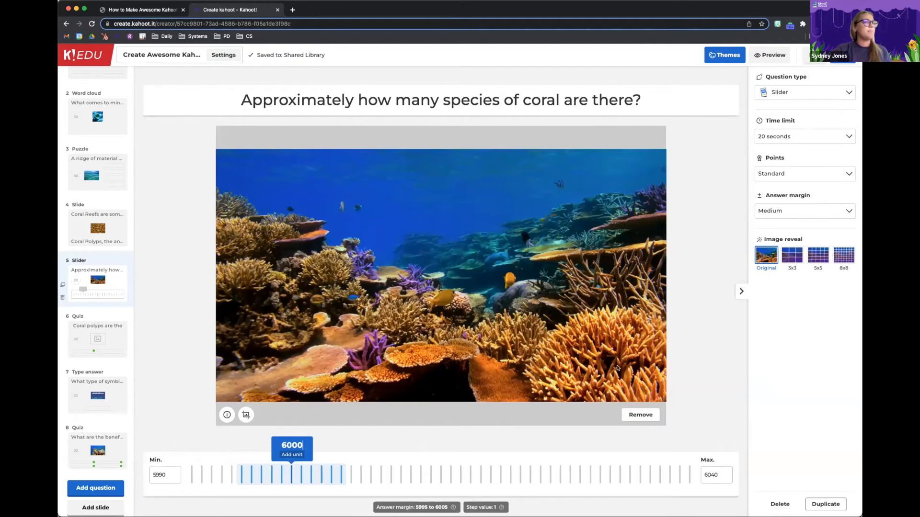
left_click(295, 454)
type("species")
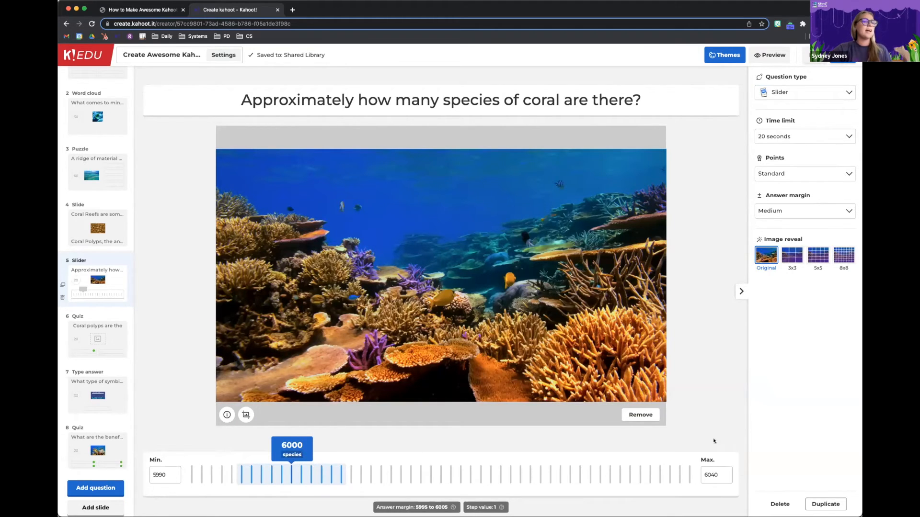
Set the coral species slider's maximum to 7000 and the question's time limit to 30 seconds
left_click_drag(719, 475, 701, 476)
type("7000")
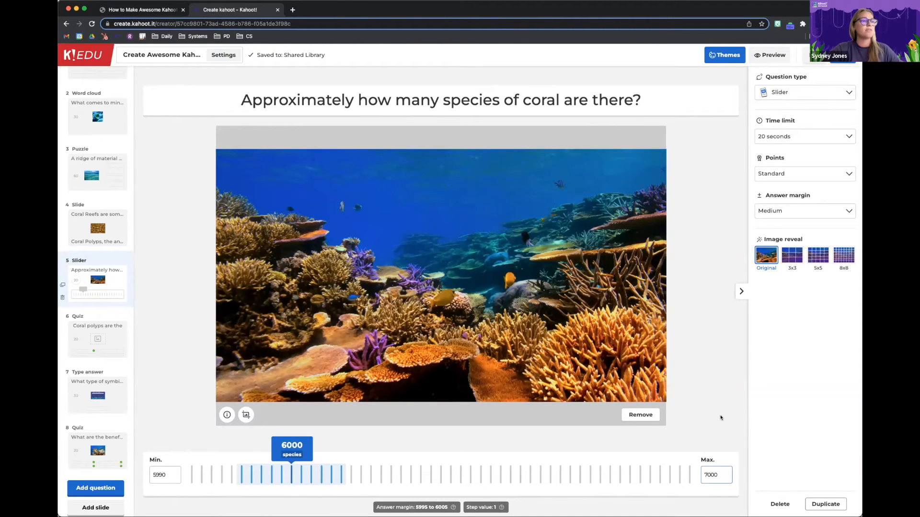
left_click(720, 418)
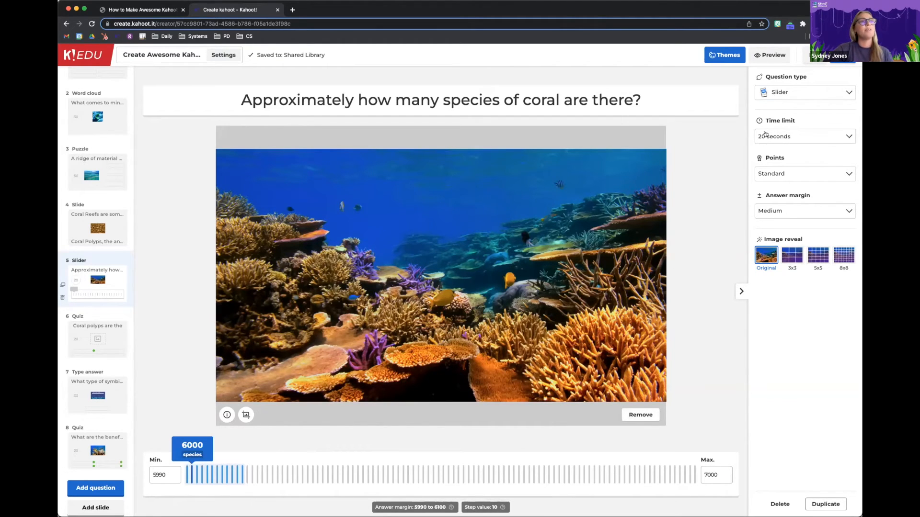
left_click(812, 138)
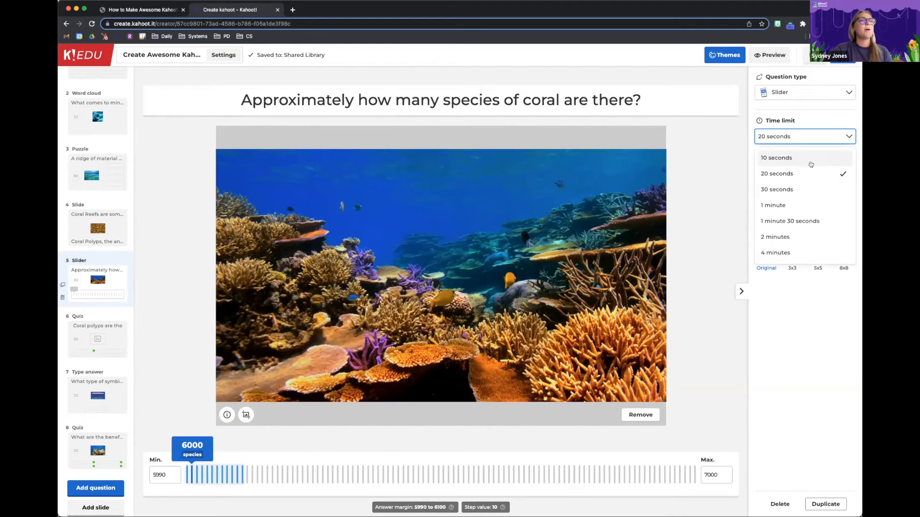
left_click(811, 190)
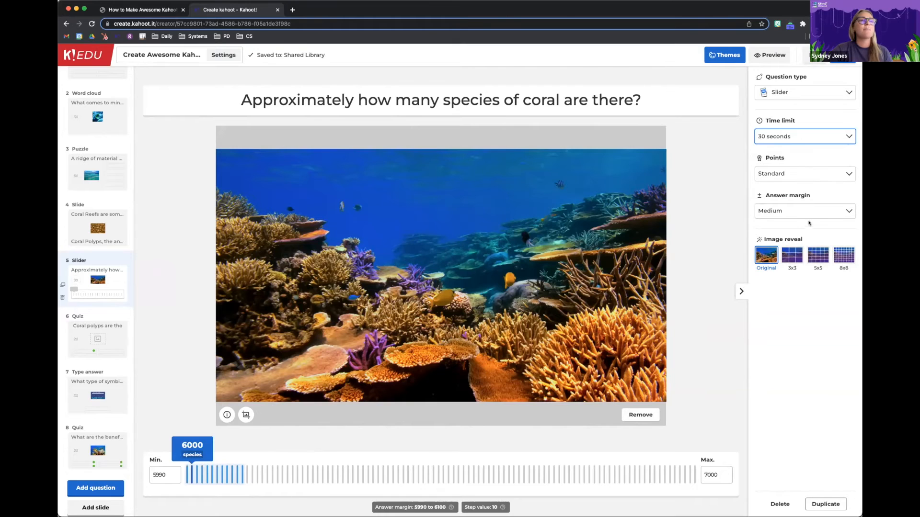
Set the slider question's answer margin to Low and its minimum value to 5500
left_click(806, 211)
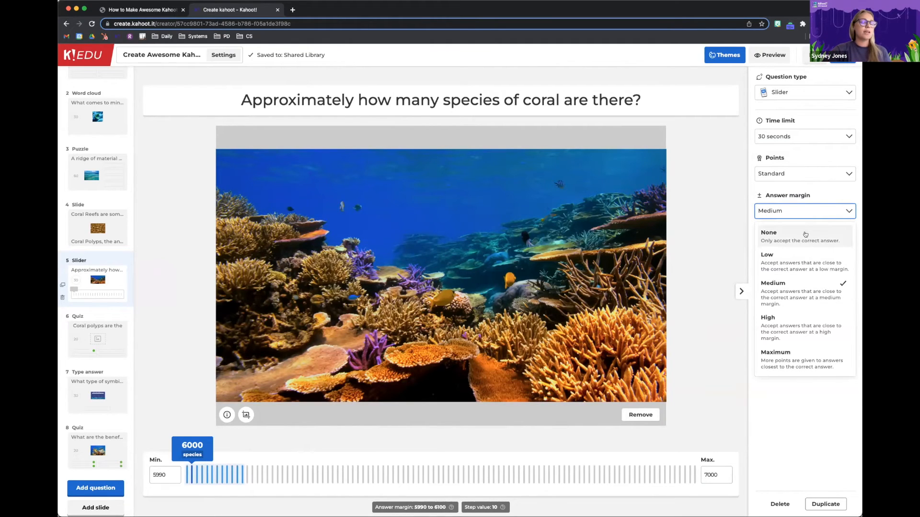
left_click(806, 262)
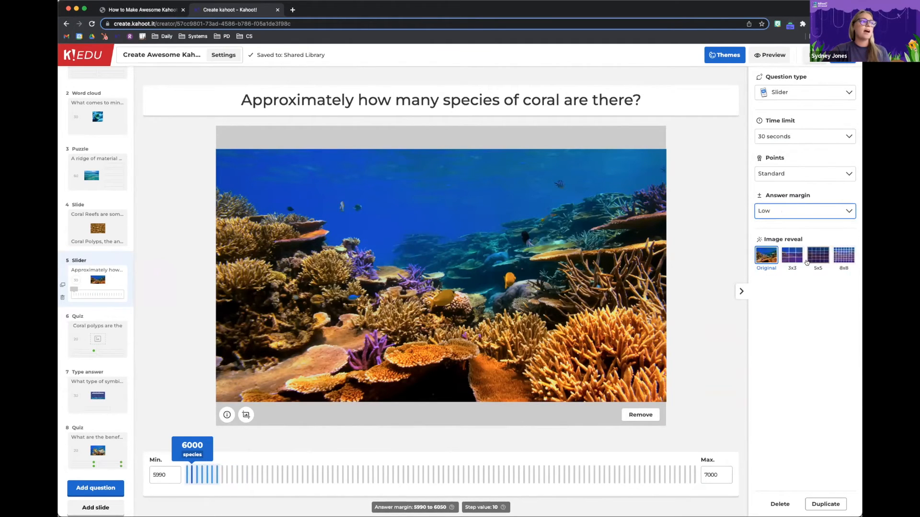
left_click_drag(176, 475, 150, 472)
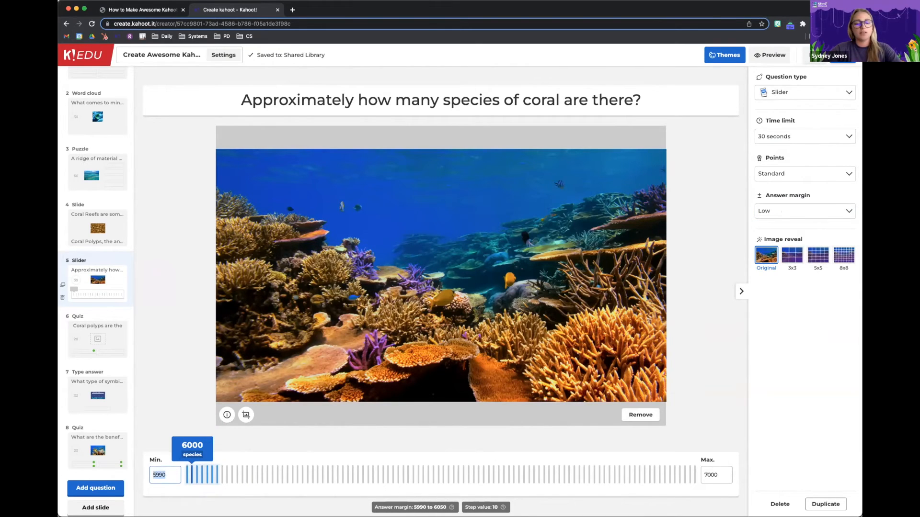
type("5500")
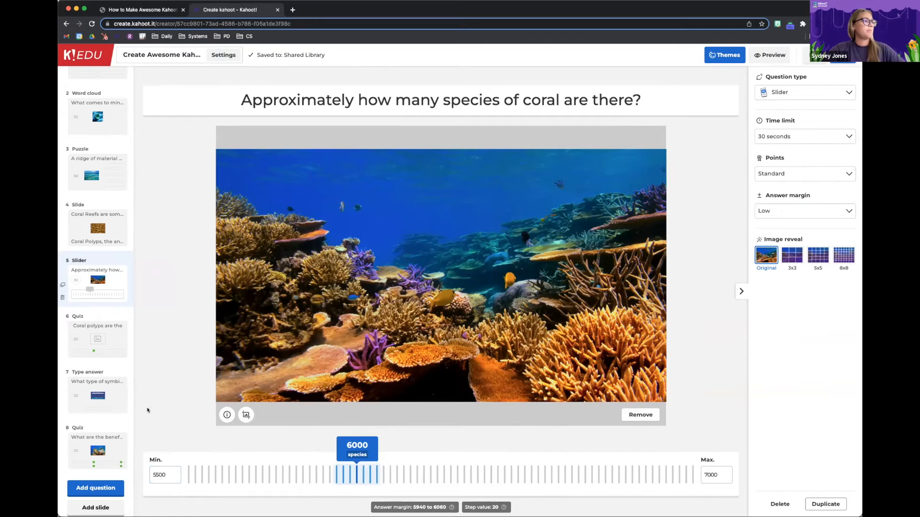
Try the Medium, High and Maximum answer margins on the coral species slider, ending on Maximum
left_click(803, 213)
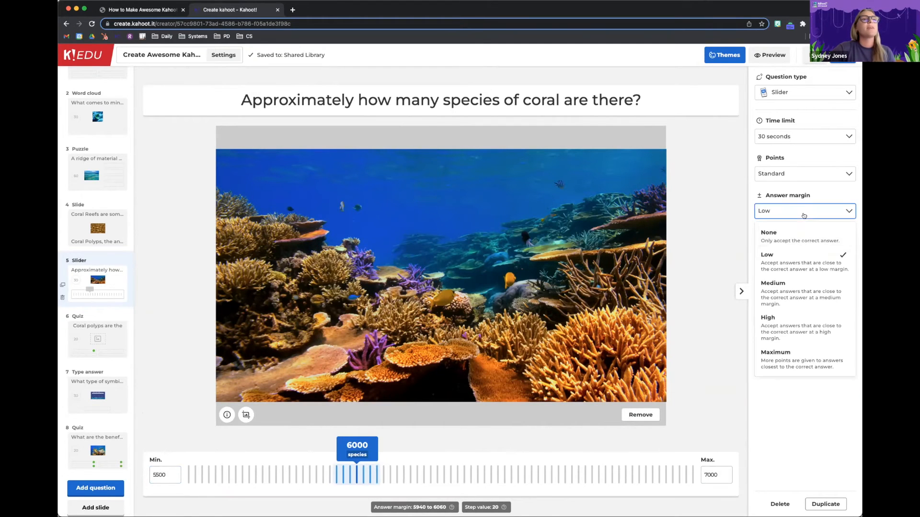
left_click(804, 289)
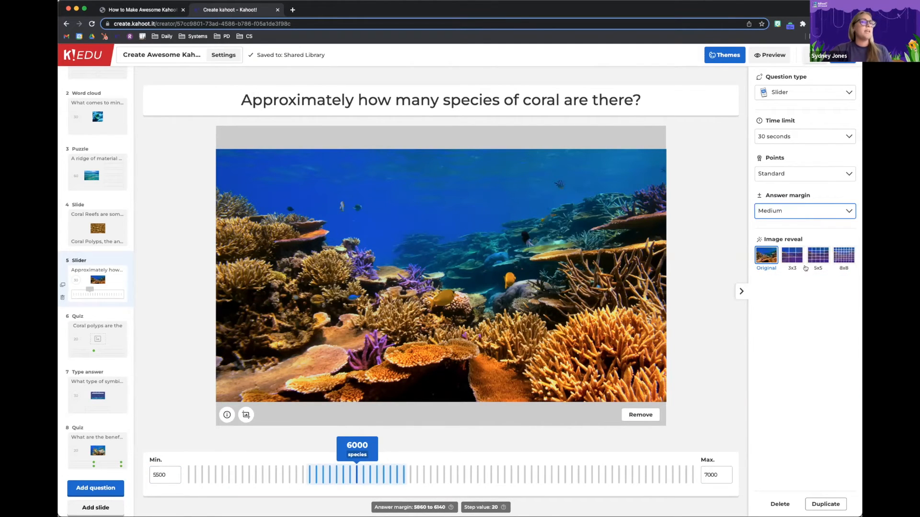
left_click(803, 214)
left_click(803, 322)
left_click(801, 210)
left_click(804, 358)
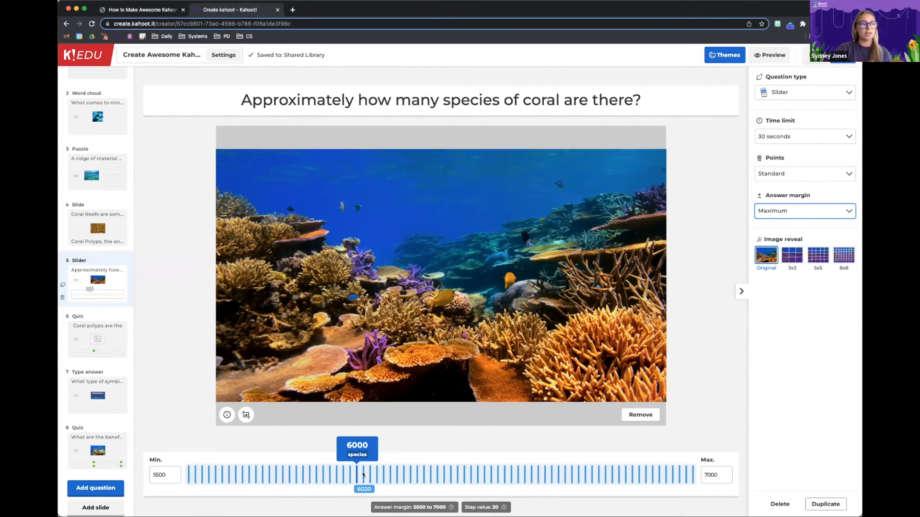
left_click(814, 210)
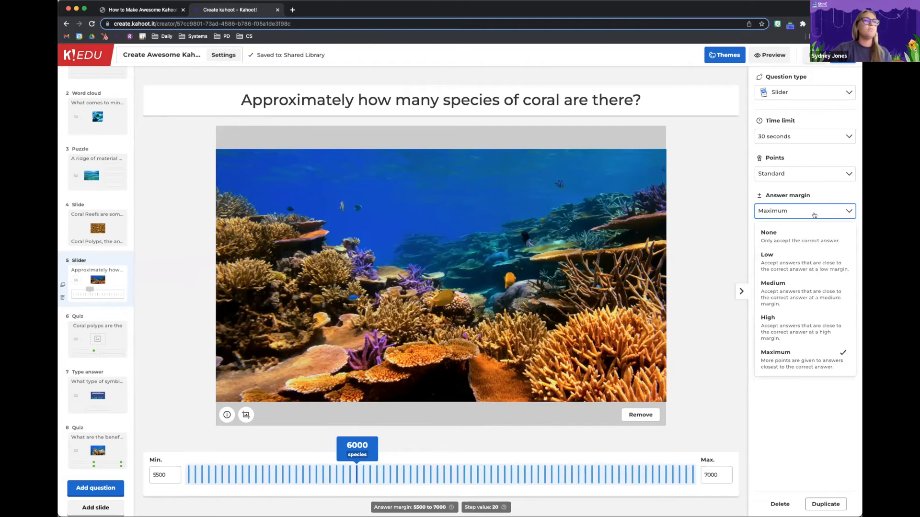
left_click(814, 288)
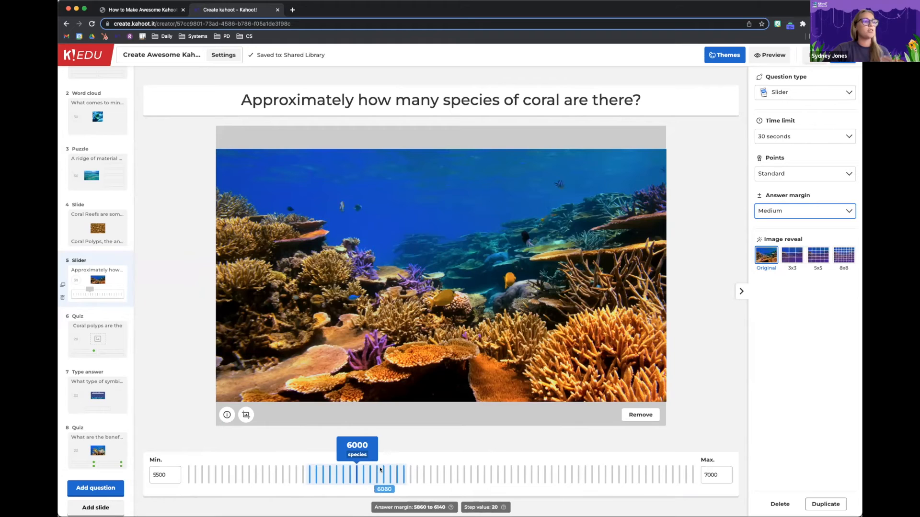
left_click(781, 211)
left_click(782, 354)
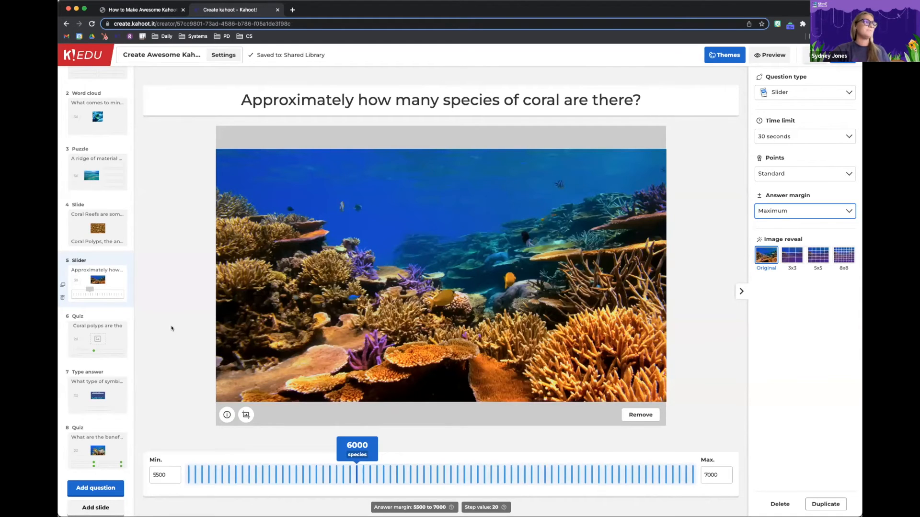
Insert the GIF of a fish among orange coral as the media of the "Coral polyps are the" question
left_click(111, 336)
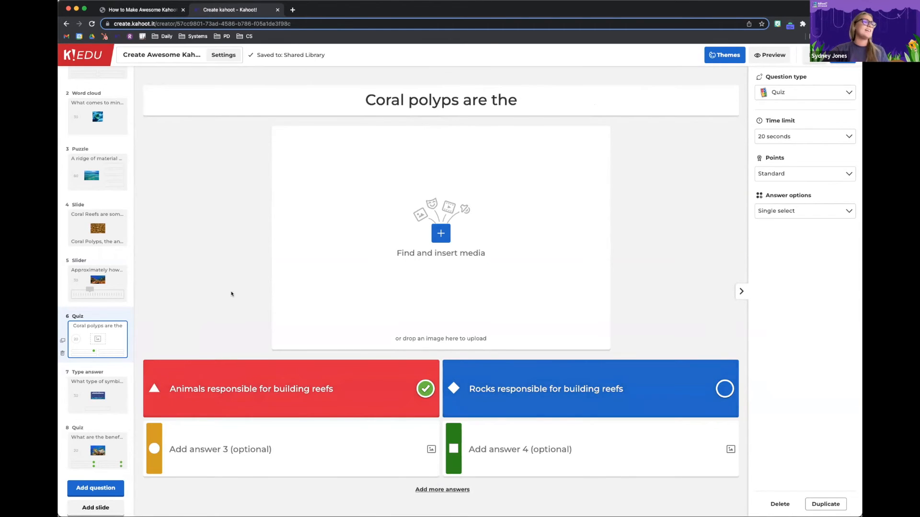
left_click(443, 234)
left_click(321, 125)
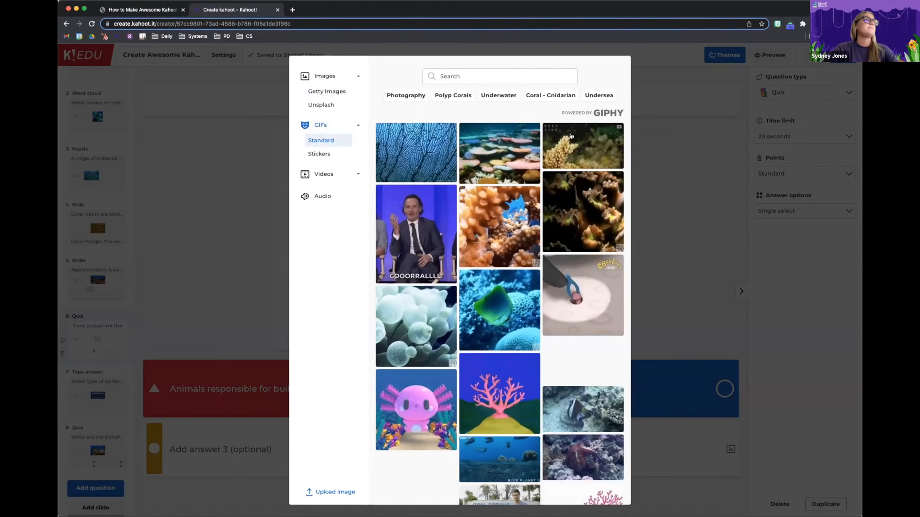
left_click(510, 220)
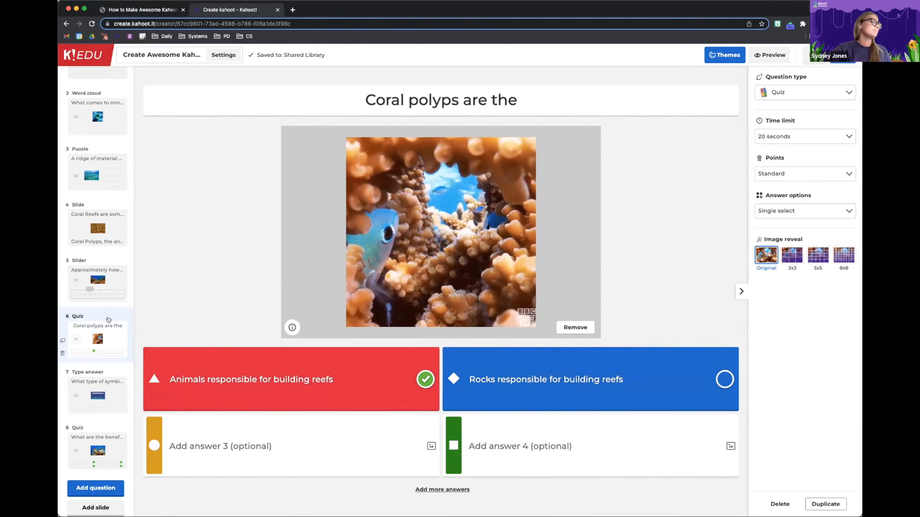
Apply the 5x5 image reveal to the type-answer question about the symbiotic relationship between zooxanthellae and corals
left_click(110, 392)
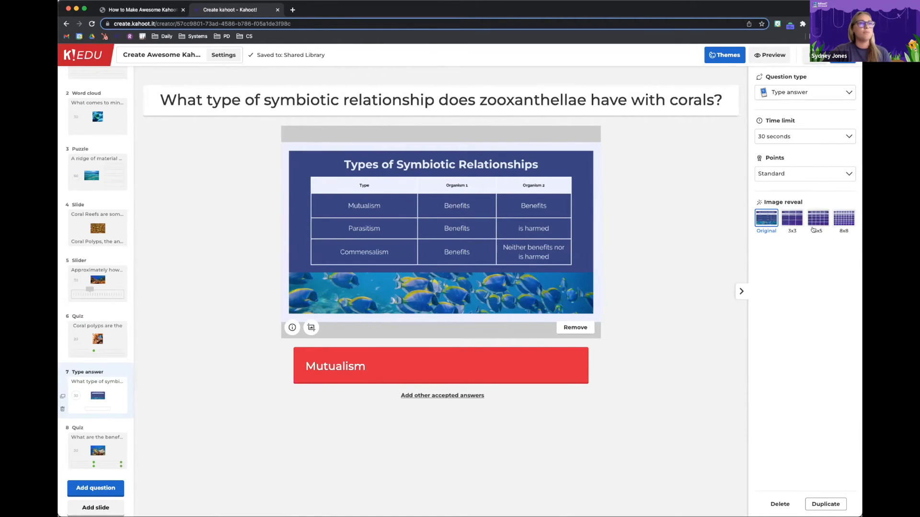
left_click(816, 223)
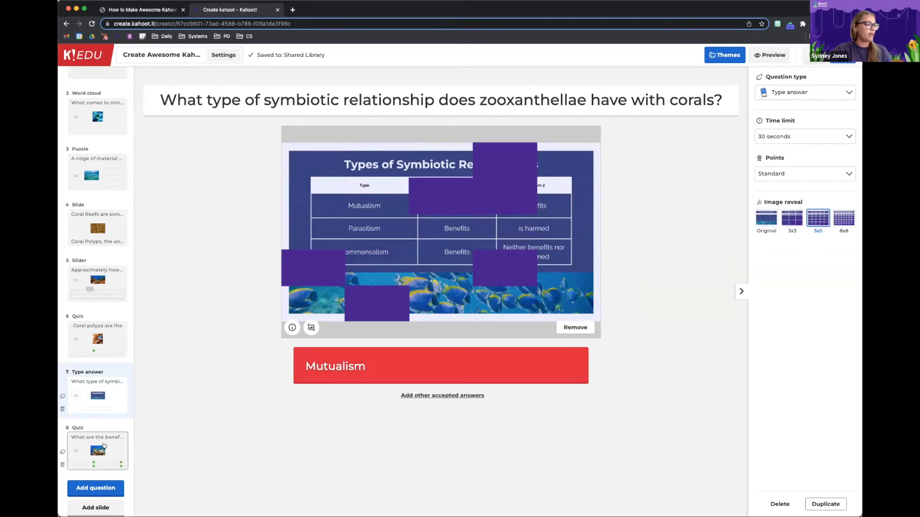
Open the quiz question about the benefits of Coral Reef Ecosystems
left_click(102, 418)
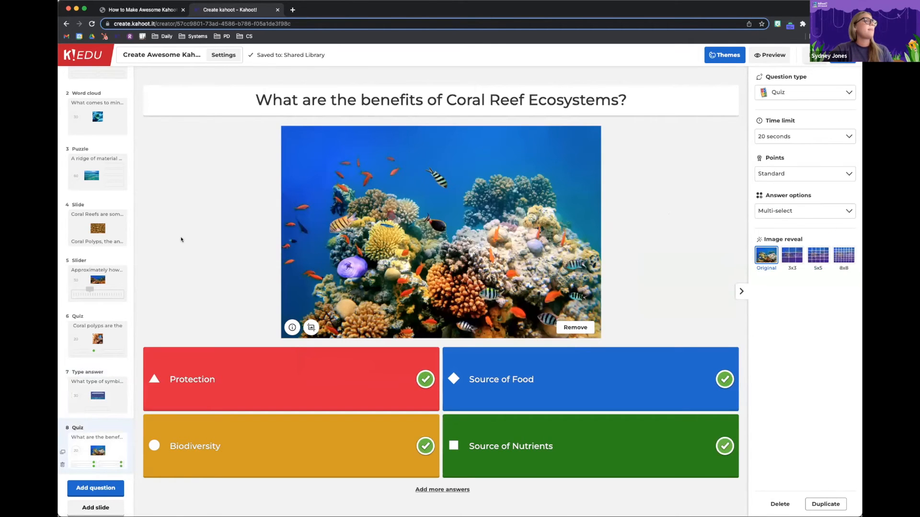